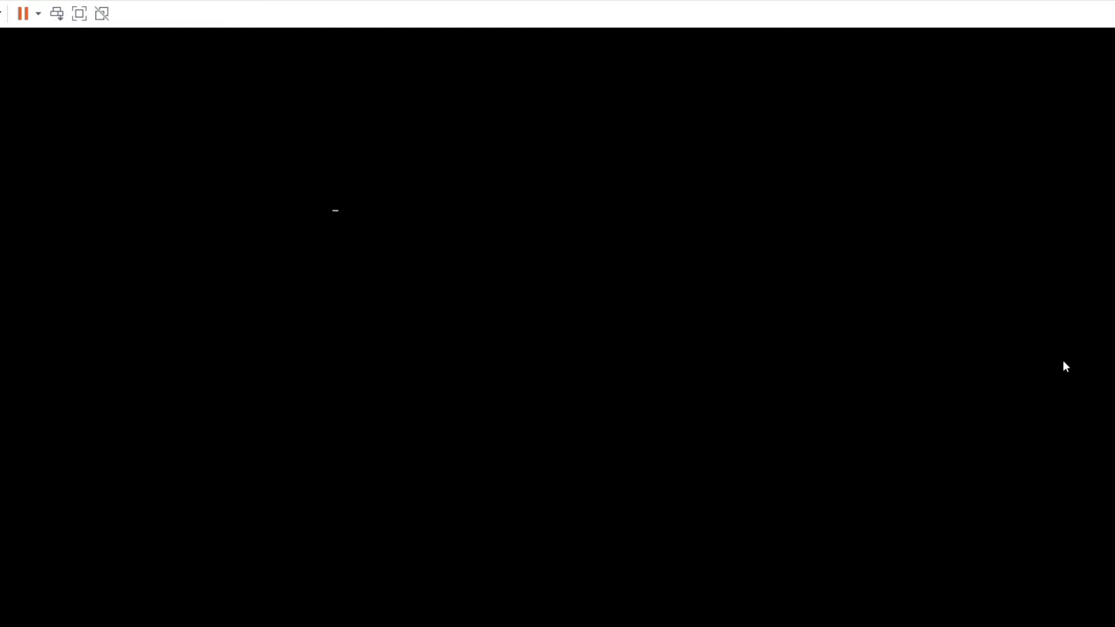
Step: Boot the VM into the 'Install Gaia on this system' option of the R80.30 installer
left_click(674, 291)
key("Up")
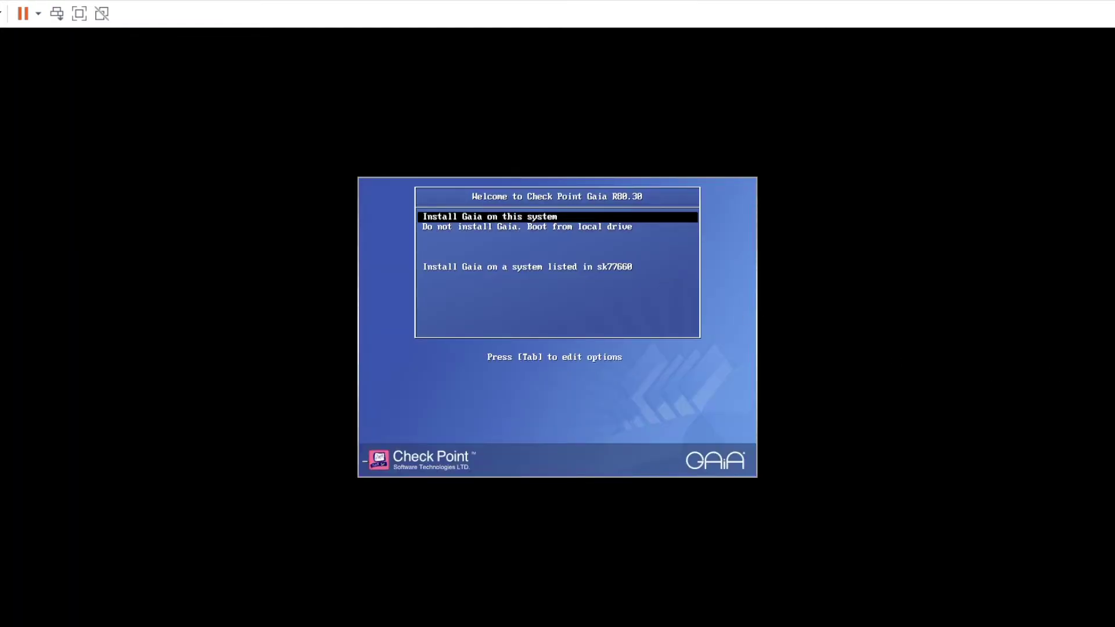
key("Return")
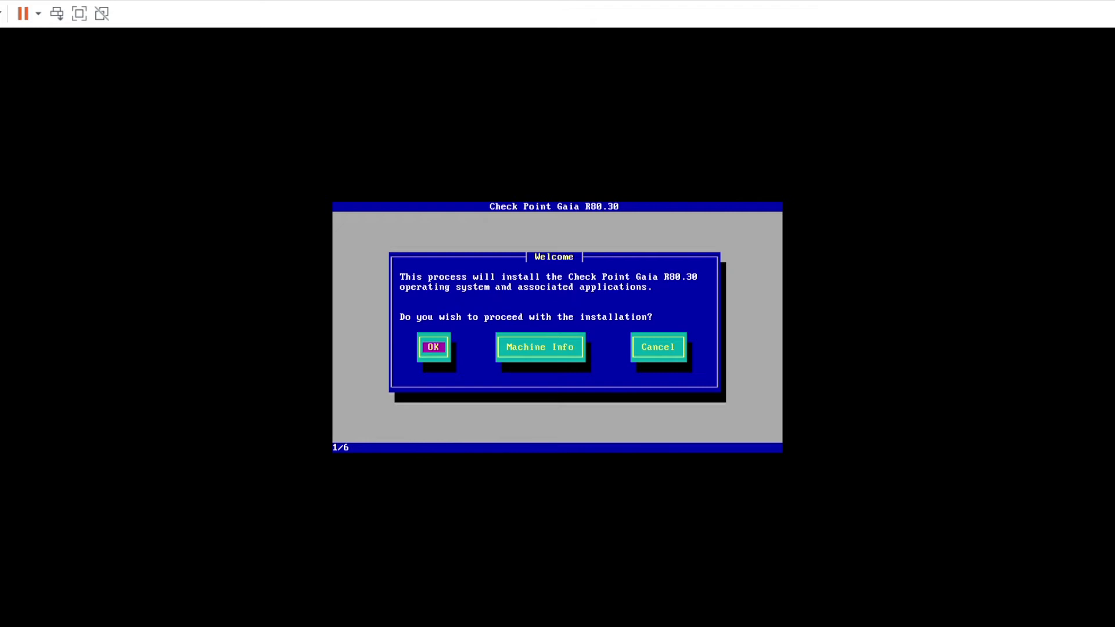
Step: Proceed with installation, accept the US keyboard, and set and confirm the admin password
key("Return")
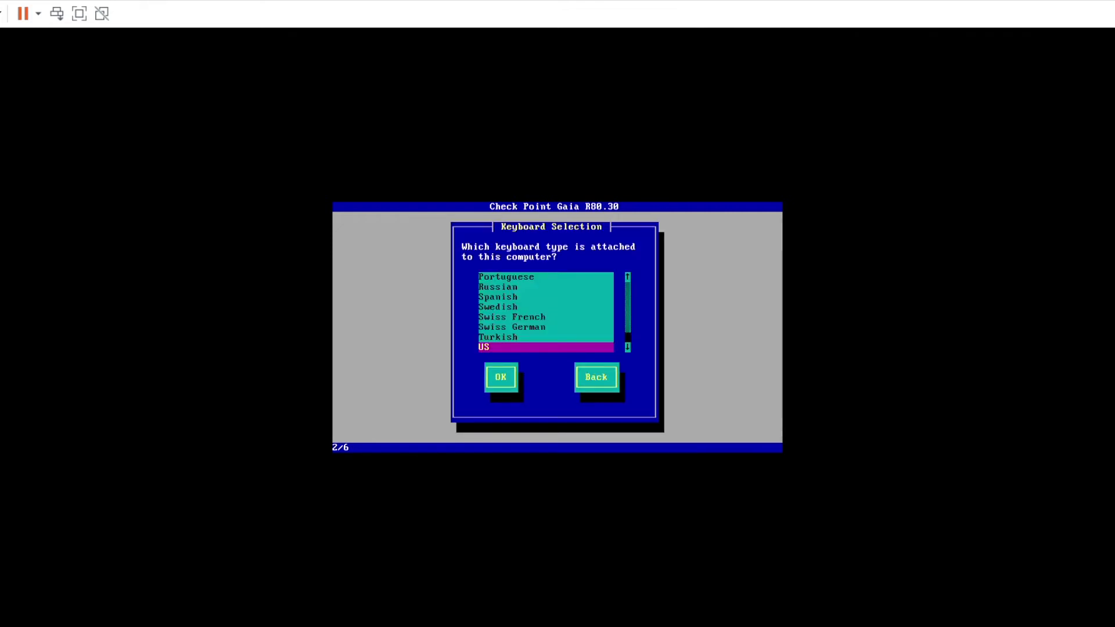
key("Tab")
key("Return")
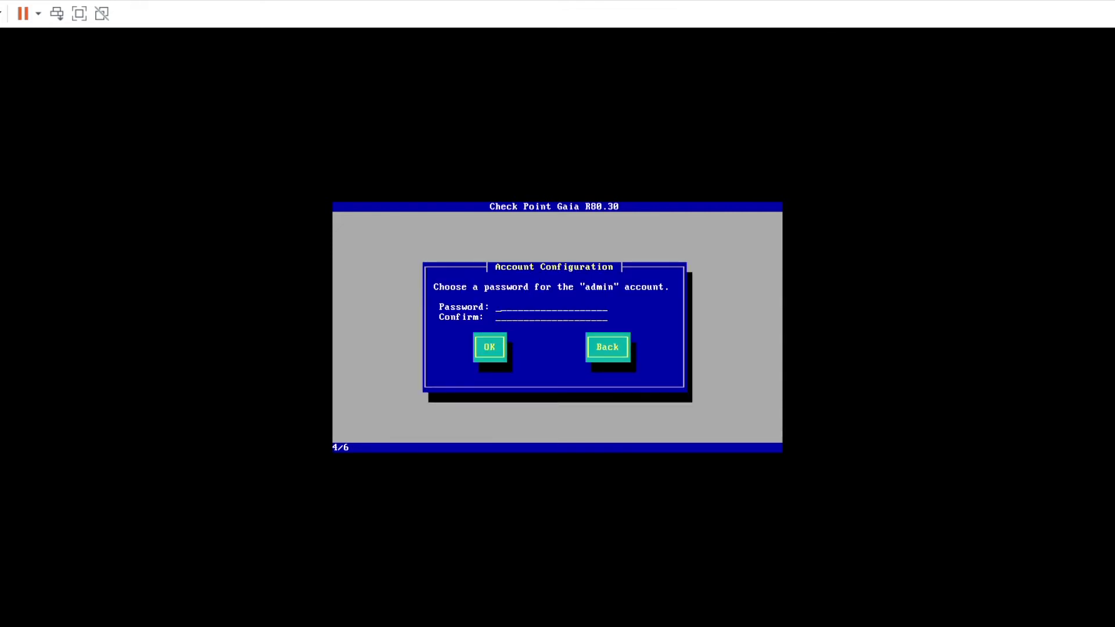
type("***")
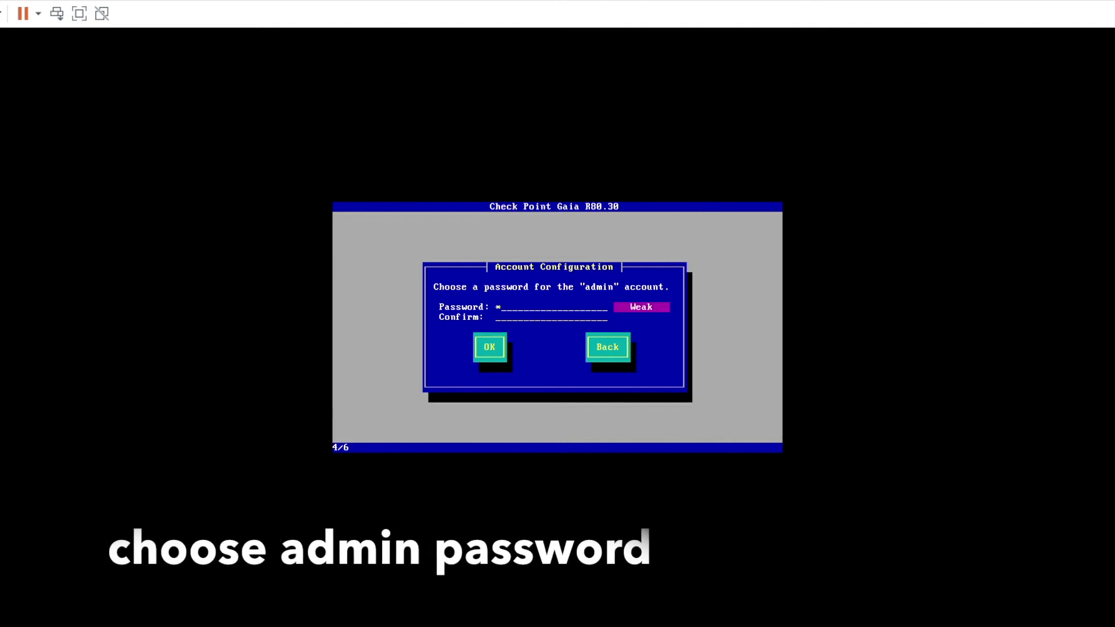
type("******")
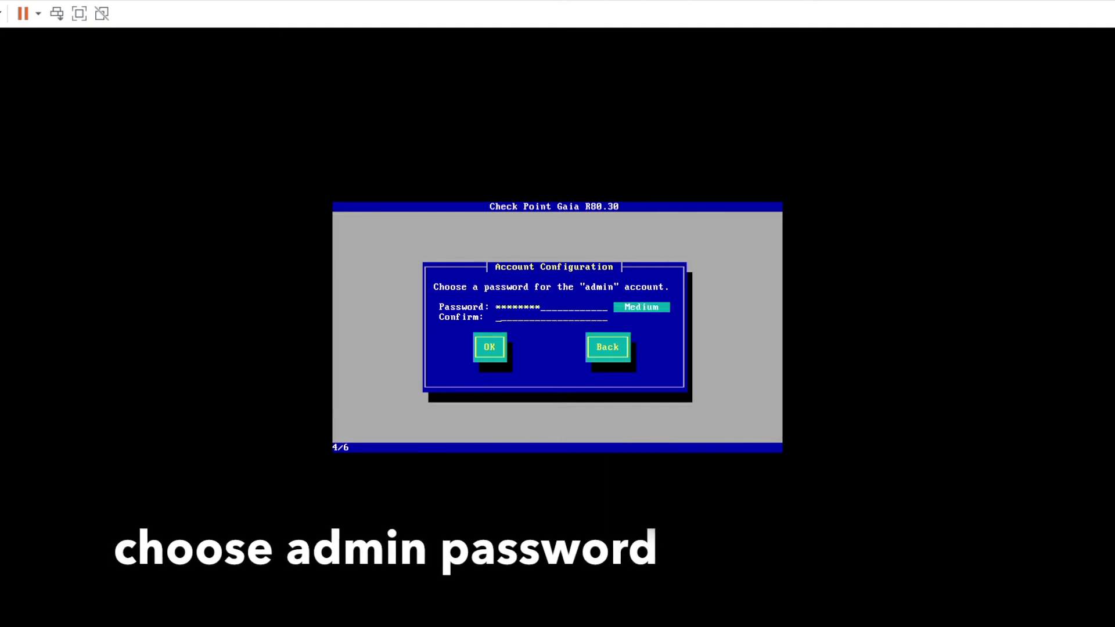
key("Tab")
type("*********")
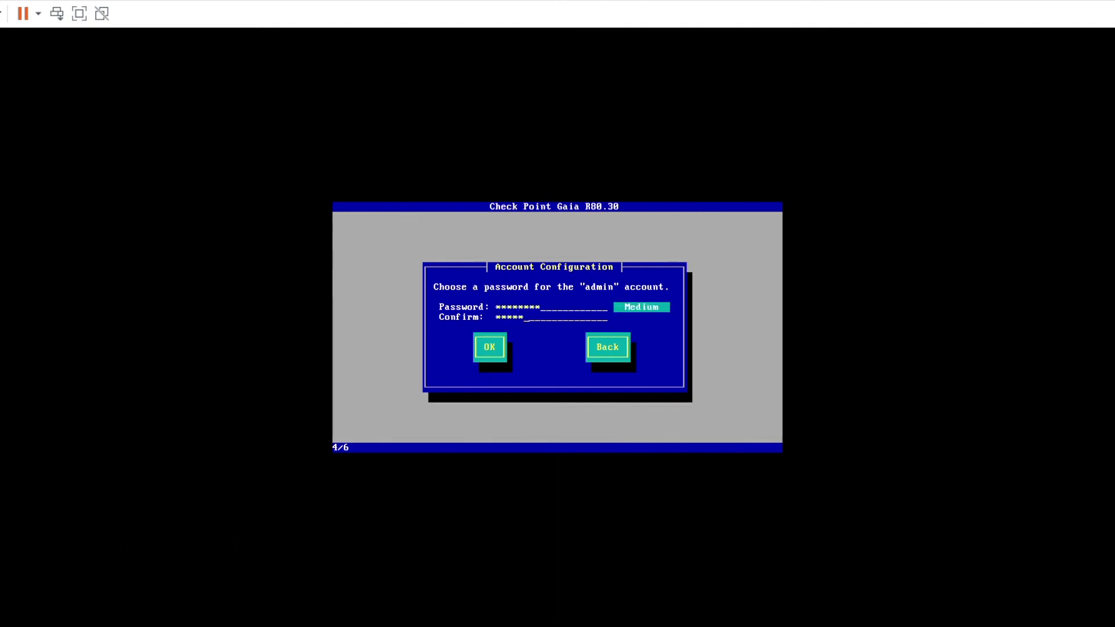
key("Tab")
key("Return")
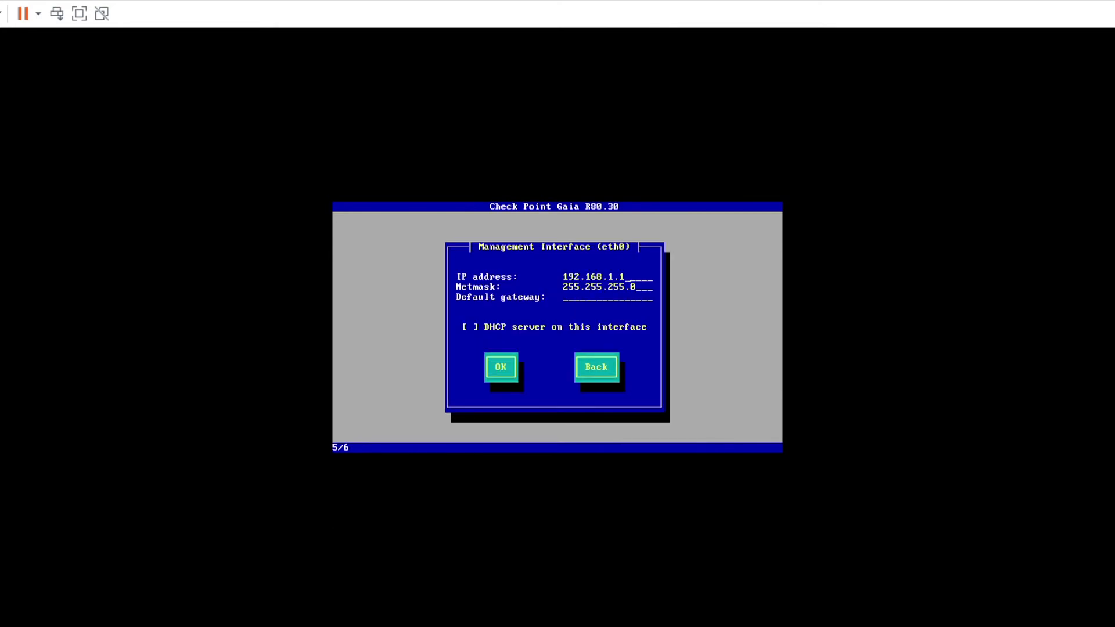
Step: Give eth0 IP 192.168.1.3 with default gateway 192.168.1.254 and accept the interface settings
key("BackSpace")
type("3")
type("192.168.1.254")
key("Tab")
key("Tab")
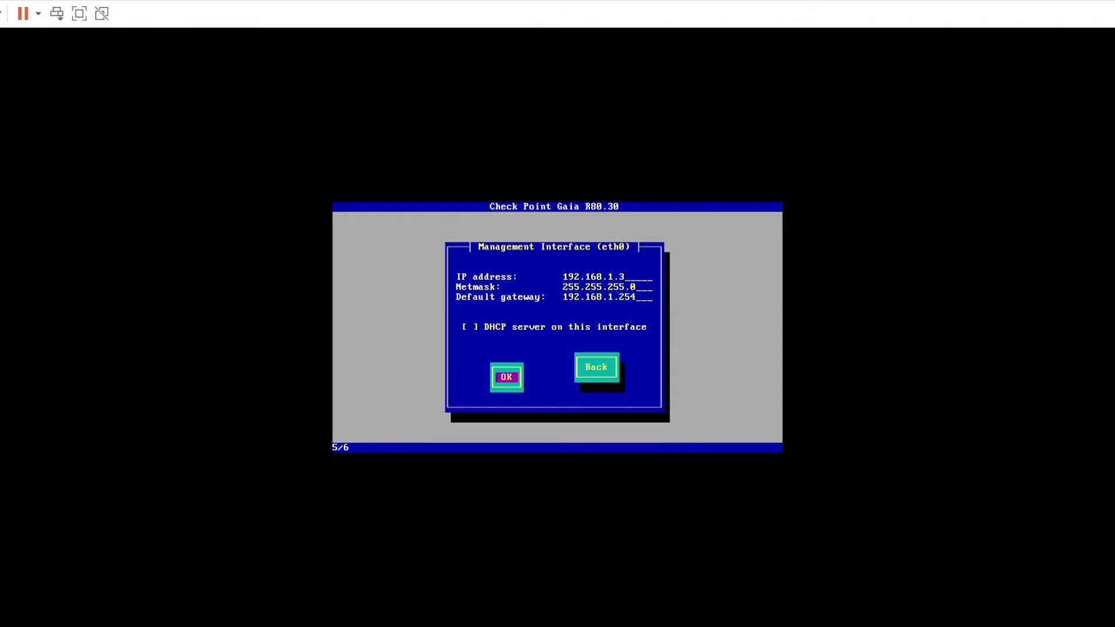
key("Return")
key("Tab")
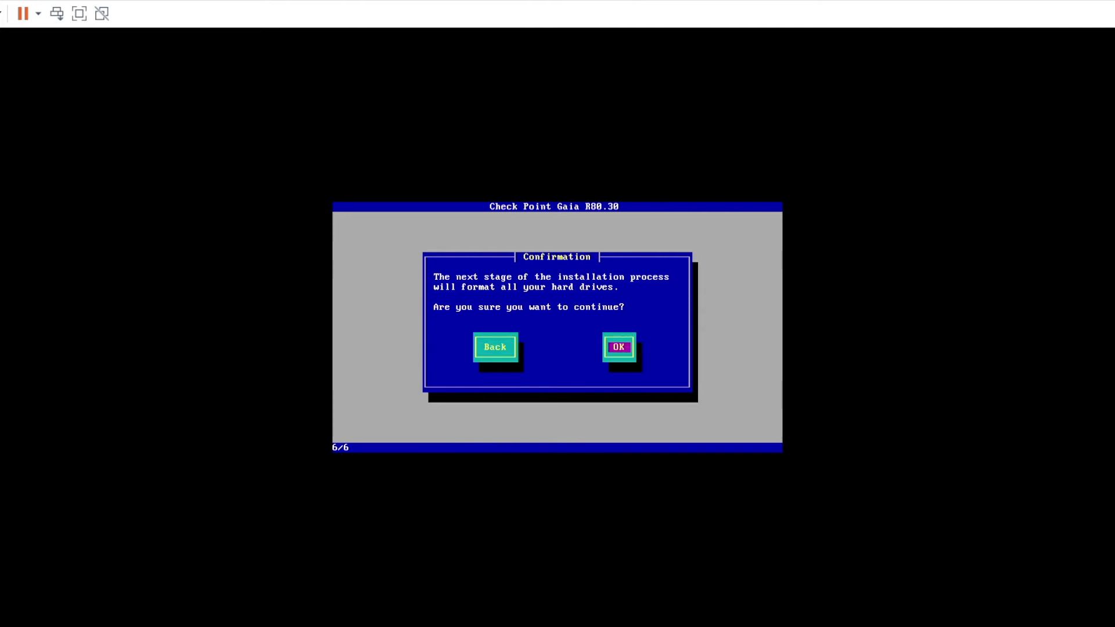
Step: Confirm formatting all hard drives so the Gaia installation runs to completion
key("Return")
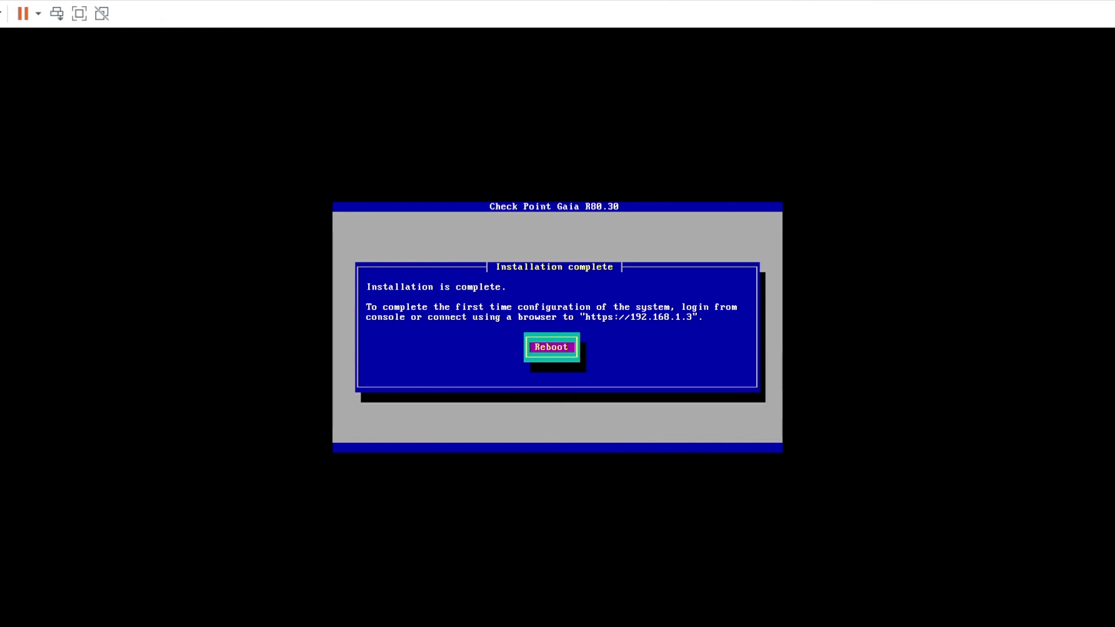
Step: Reboot the newly installed system and log in at the console as admin
key("Return")
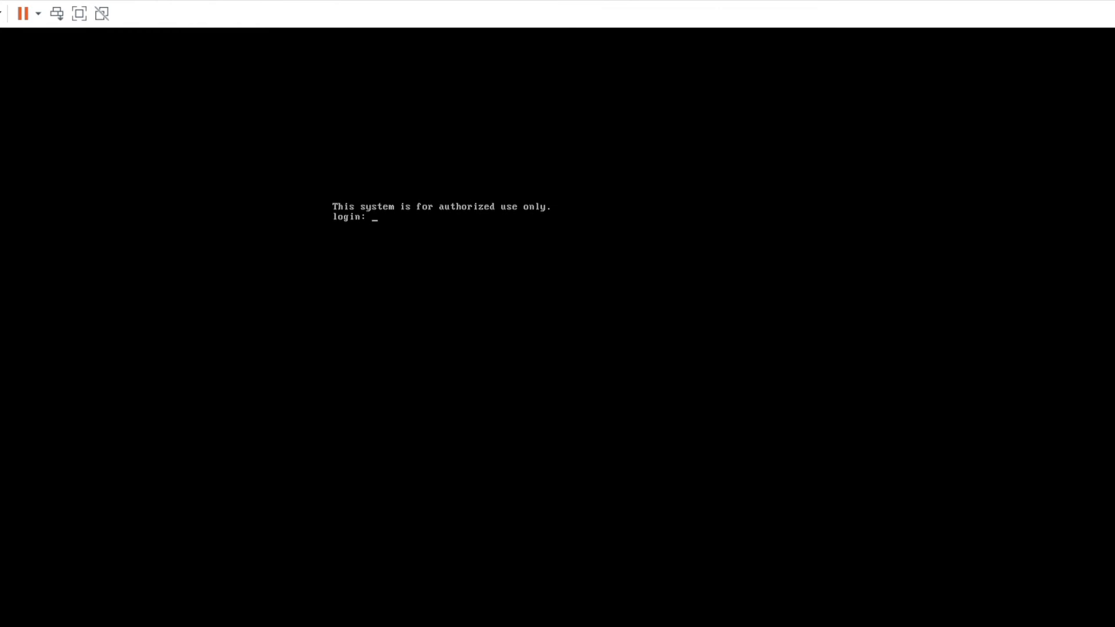
type("dmin")
key("Return")
key("Return")
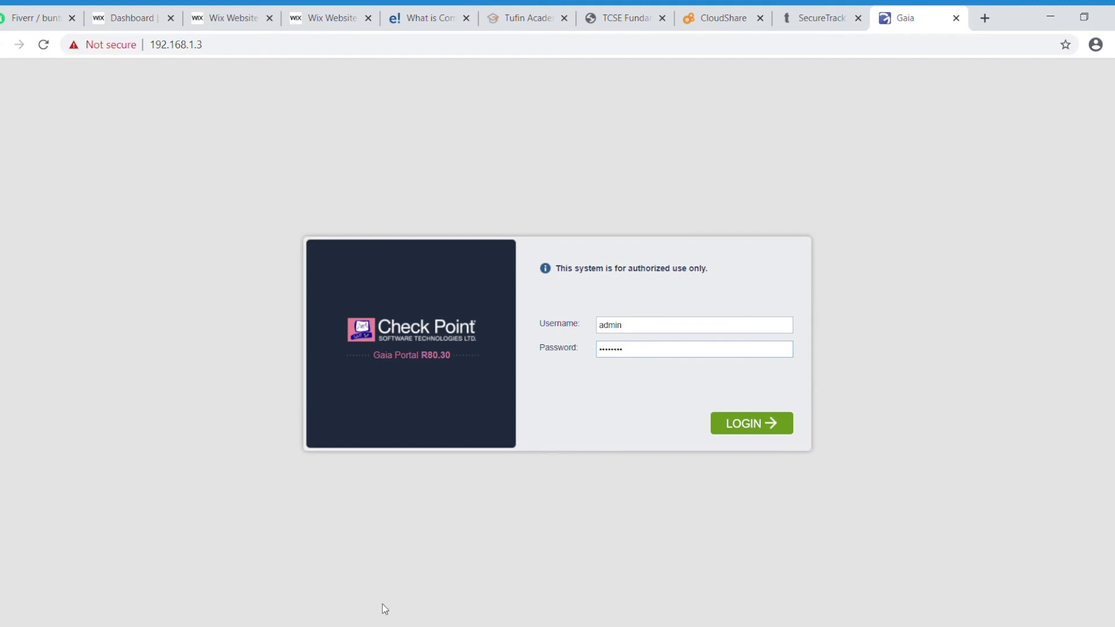
Step: Log in to the Gaia Portal at 192.168.1.3 with the admin credentials
left_click(757, 425)
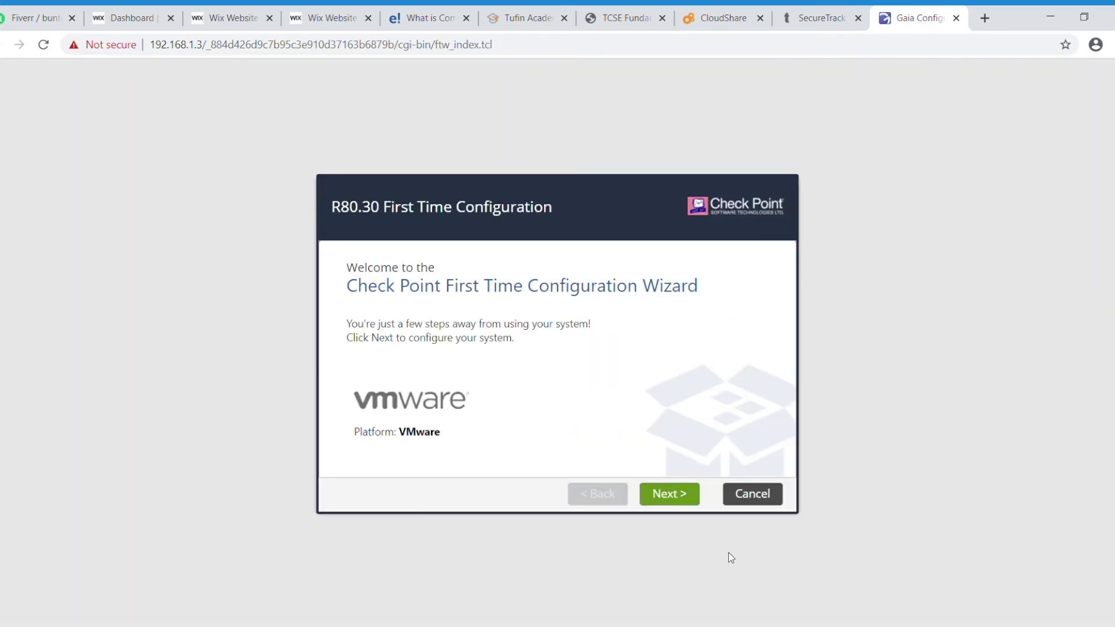
Step: Start the wizard and accept the default deployment and management connection settings
left_click(667, 498)
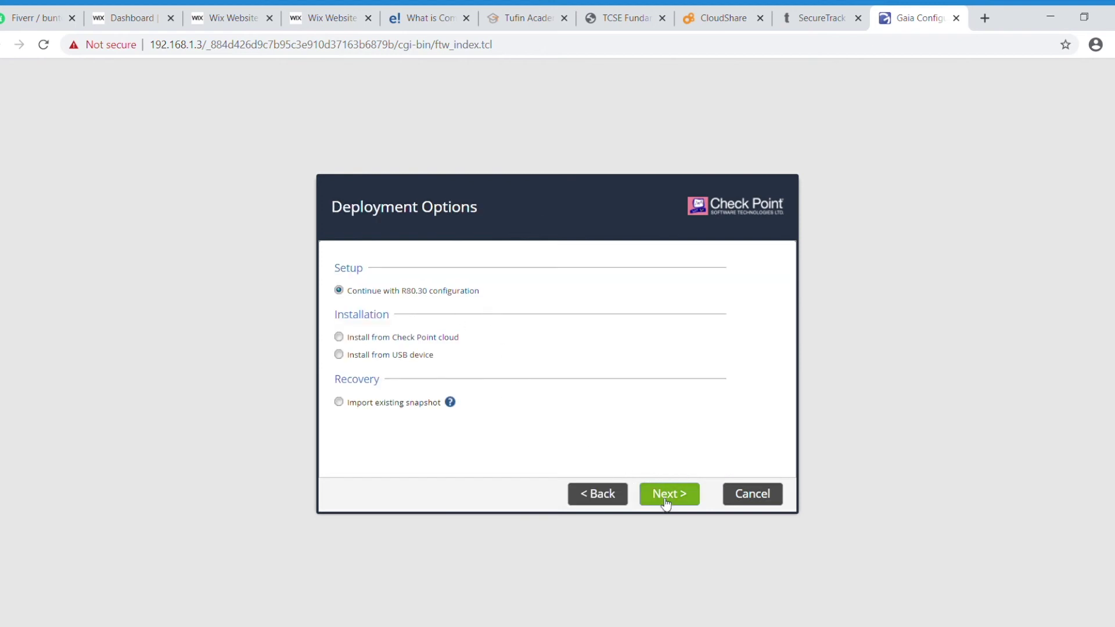
left_click(668, 498)
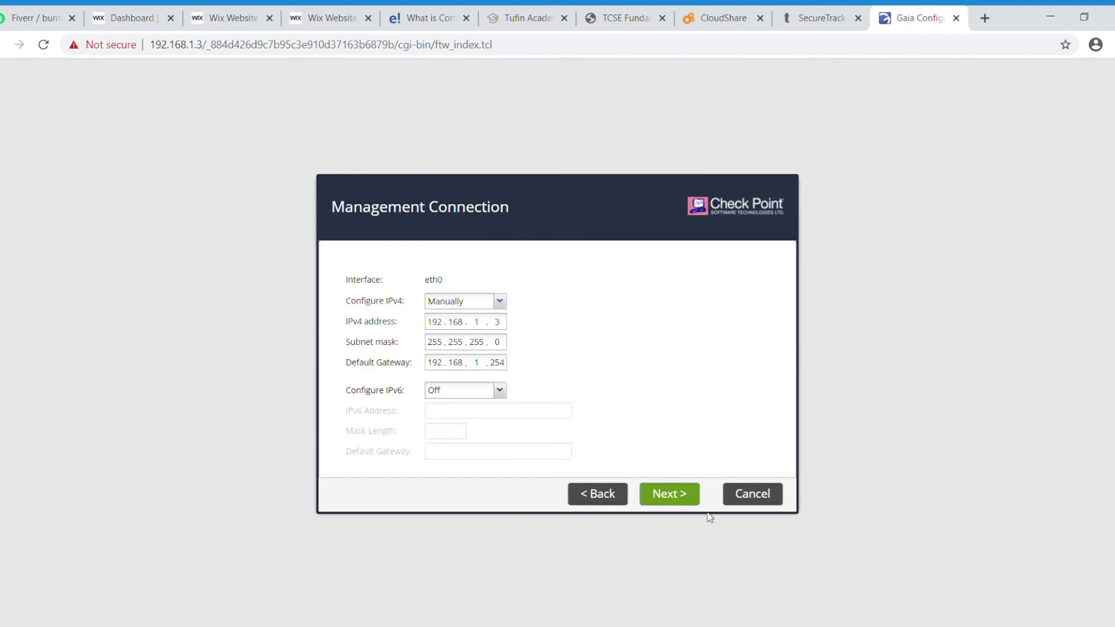
left_click(683, 501)
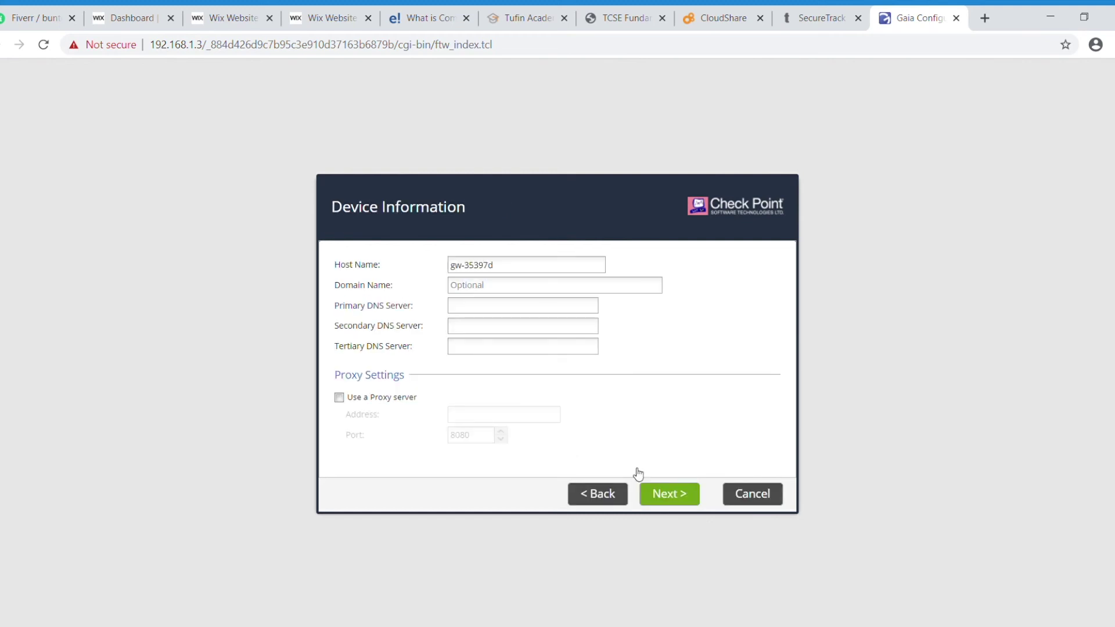
Step: Set host name VSX_R80_30 and primary DNS 8.8.8.8, keeping the default date and time
left_click_drag(521, 268, 432, 266)
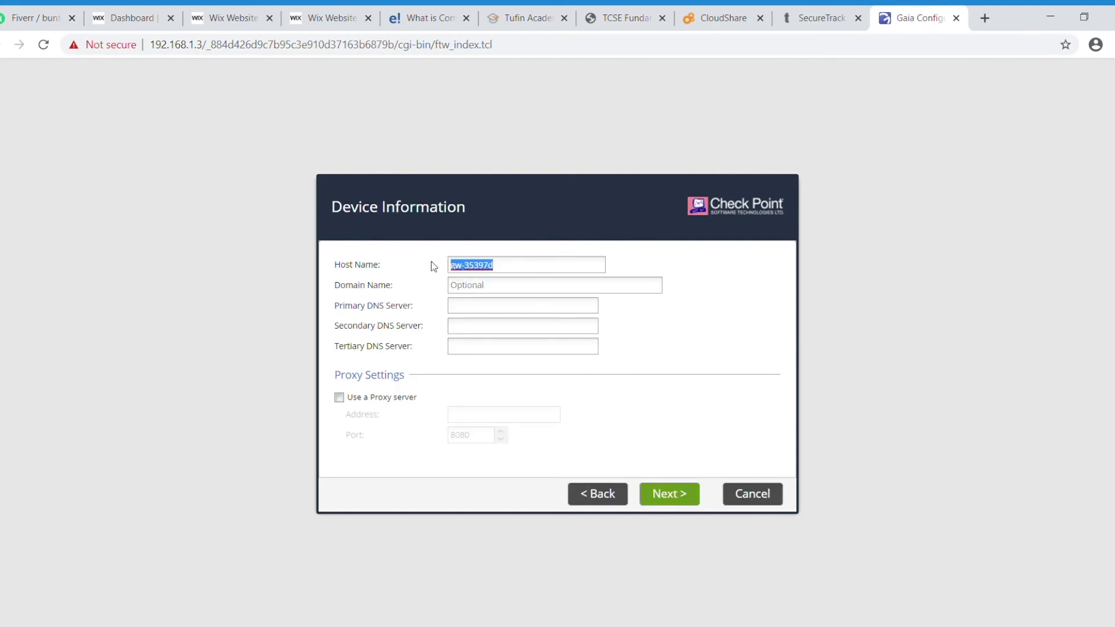
type("VSX_R80_30")
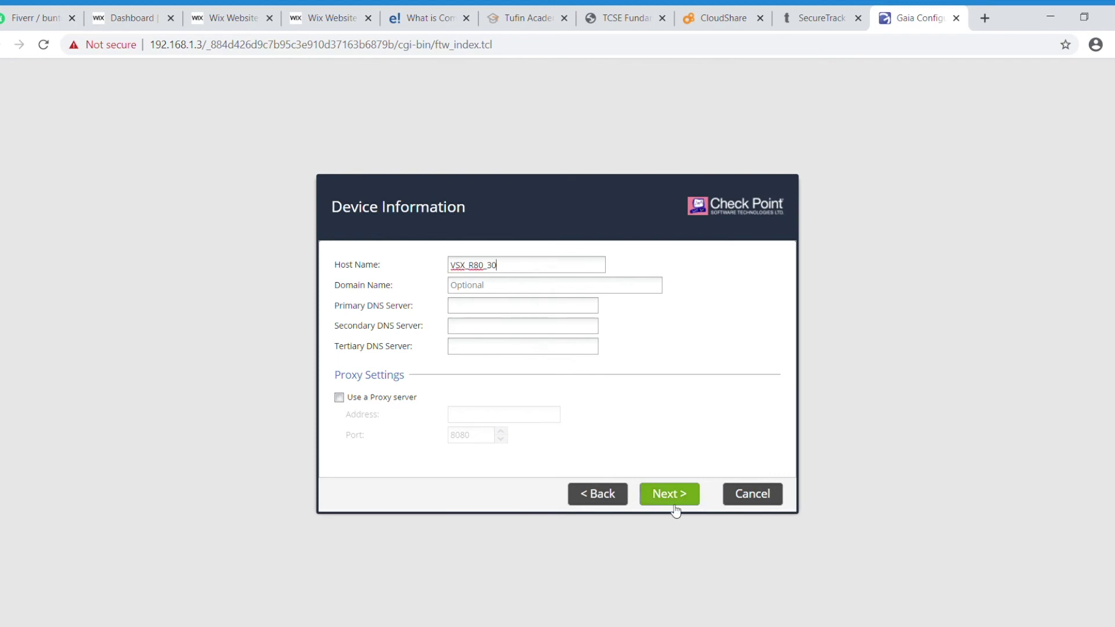
left_click(493, 314)
type("8.8.8.8")
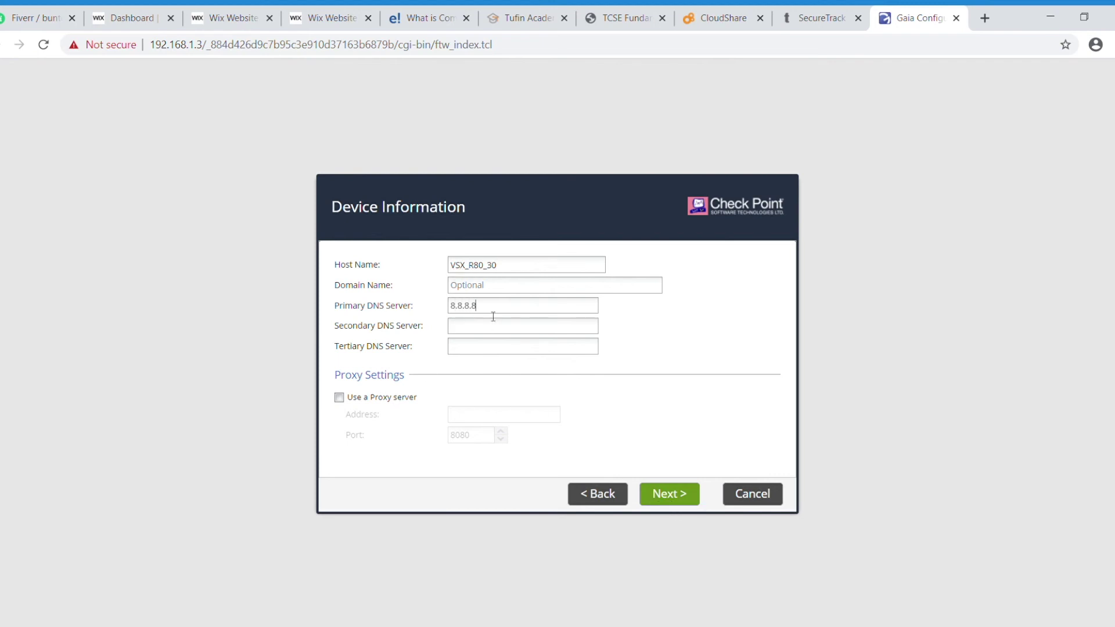
left_click(691, 500)
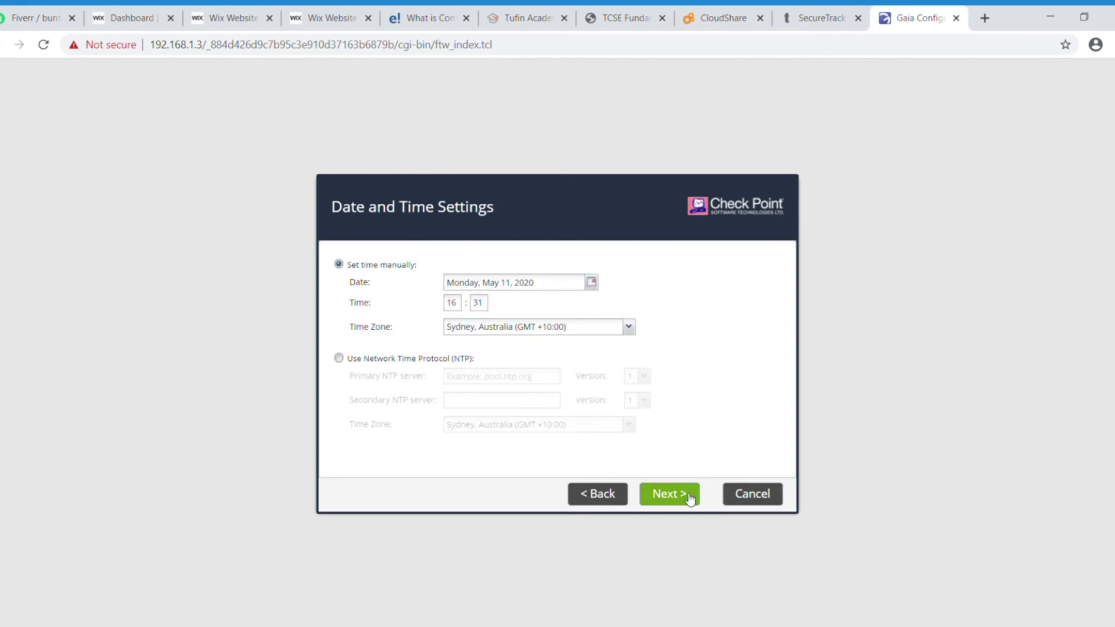
left_click(690, 498)
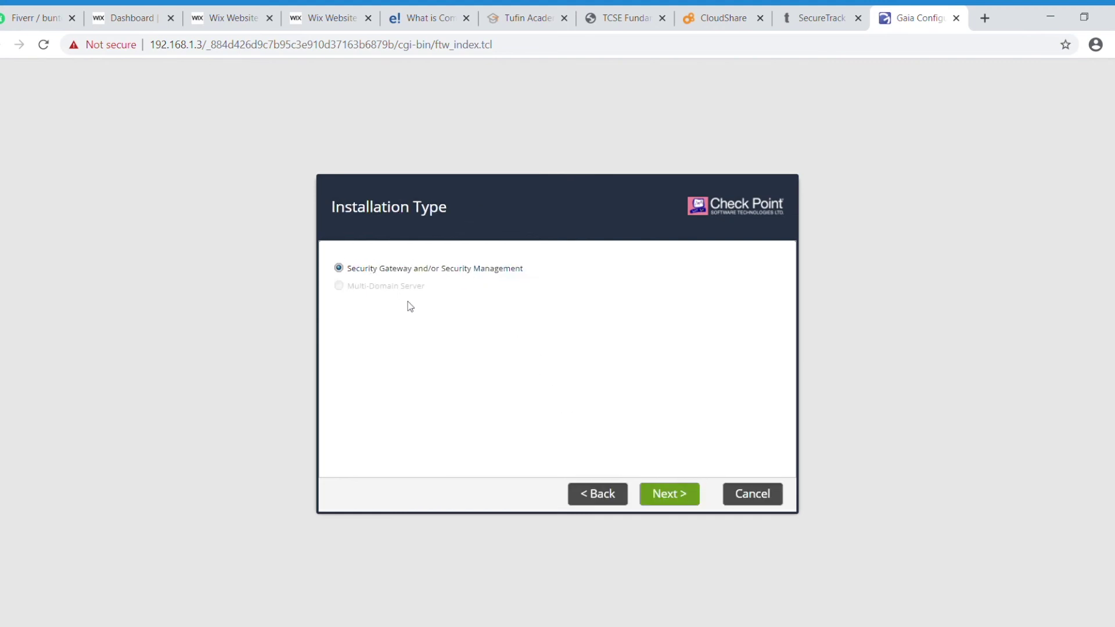
Step: Select Security Gateway only, disable automatic Blade Contract downloads, and confirm the alert
left_click(680, 497)
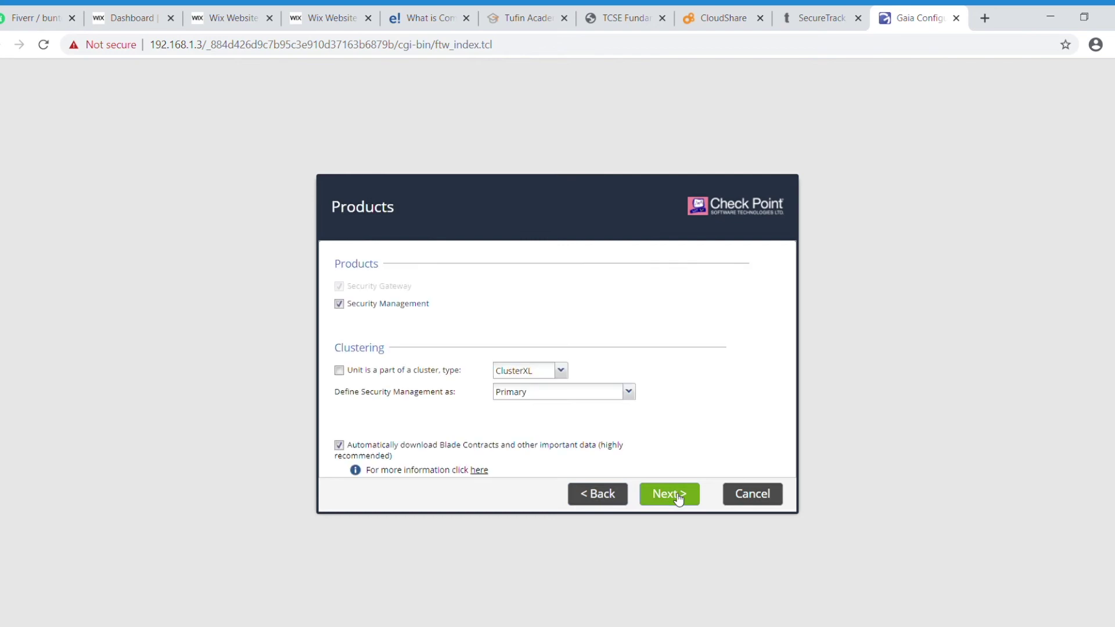
left_click(339, 305)
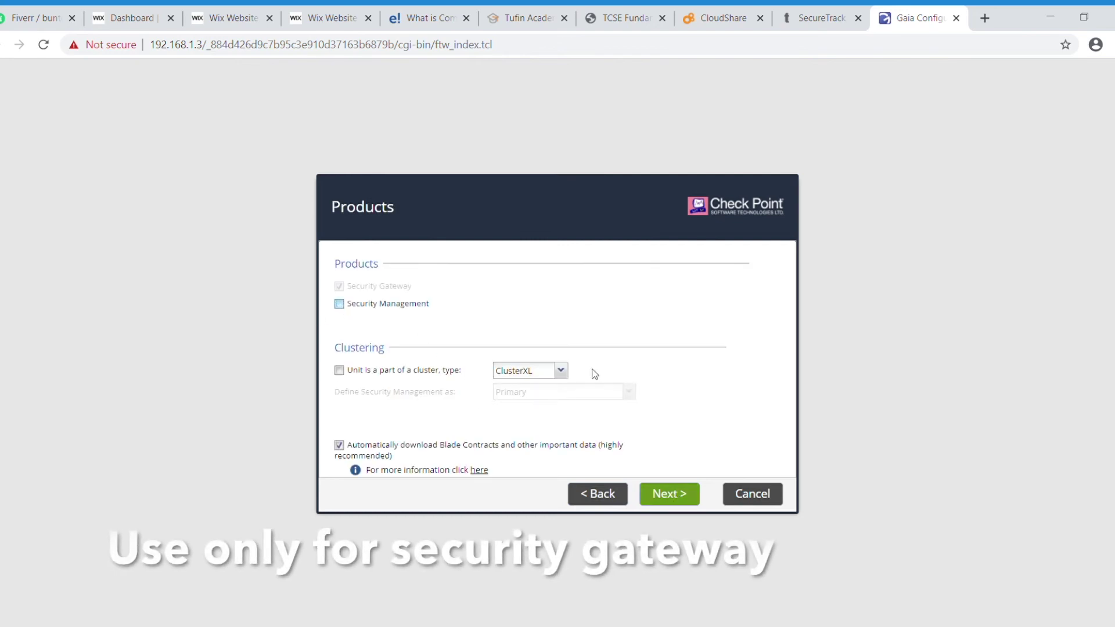
left_click(339, 445)
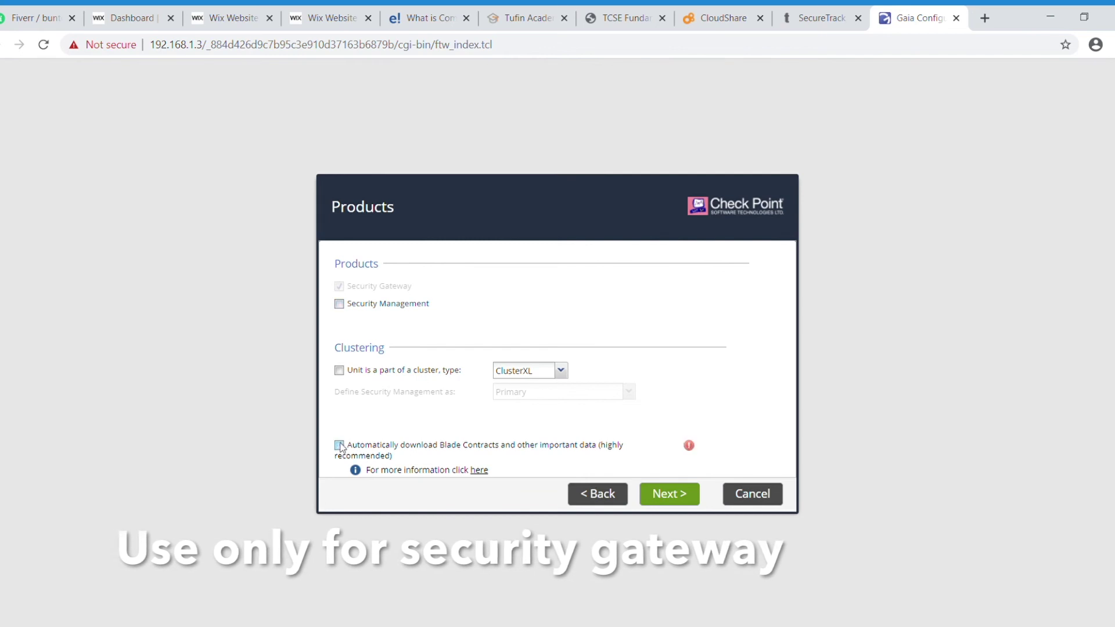
left_click(677, 501)
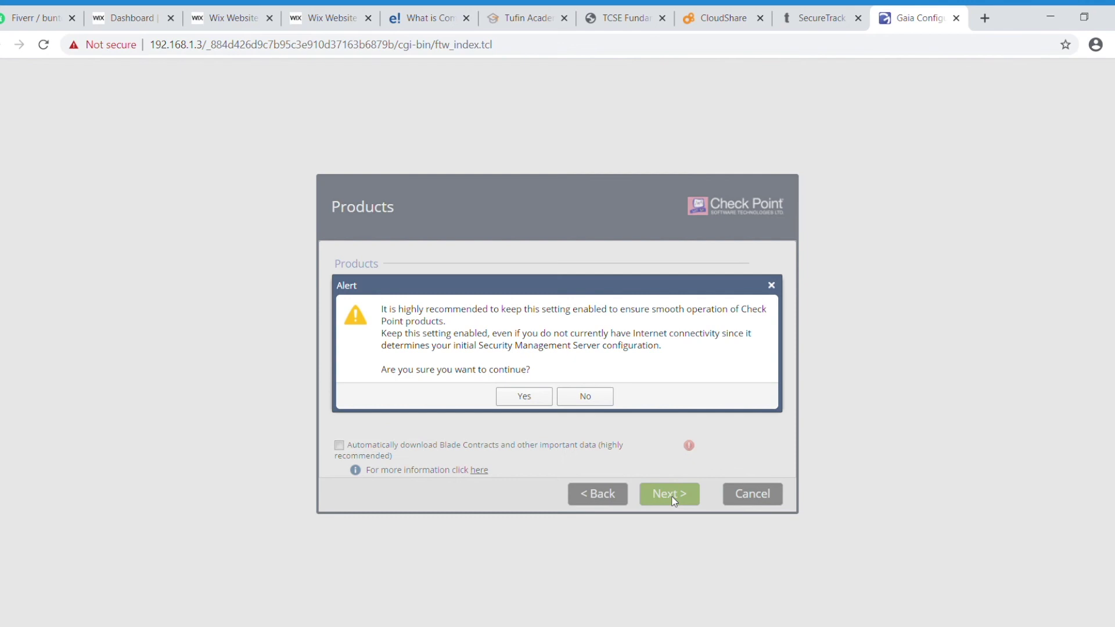
left_click(535, 400)
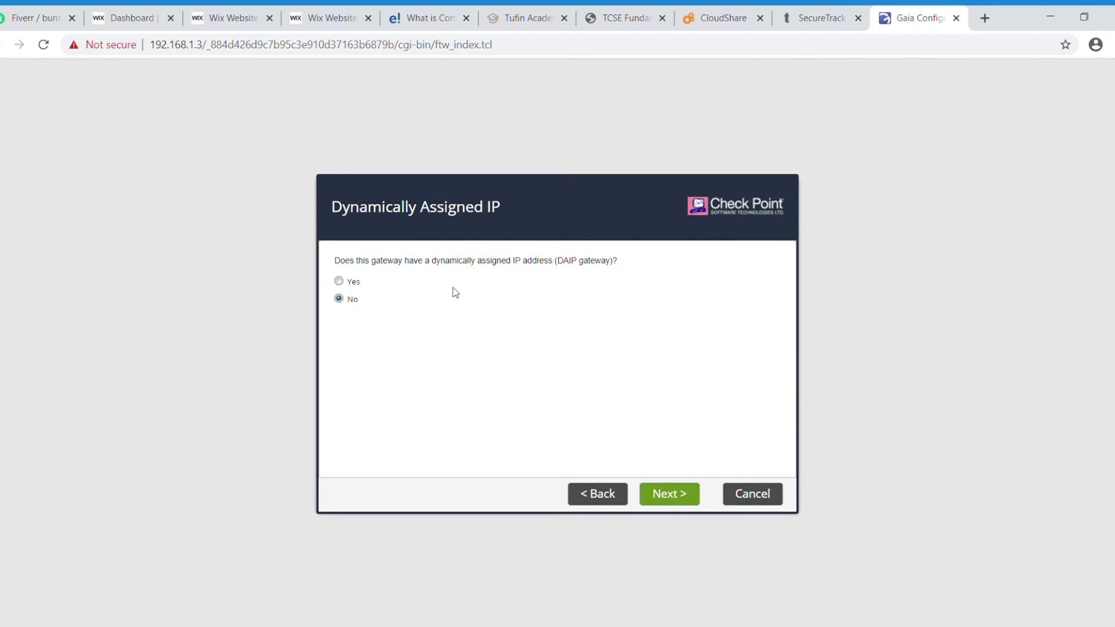
Step: Keep the gateway on a static IP and enter the SIC activation key in both fields
left_click(675, 496)
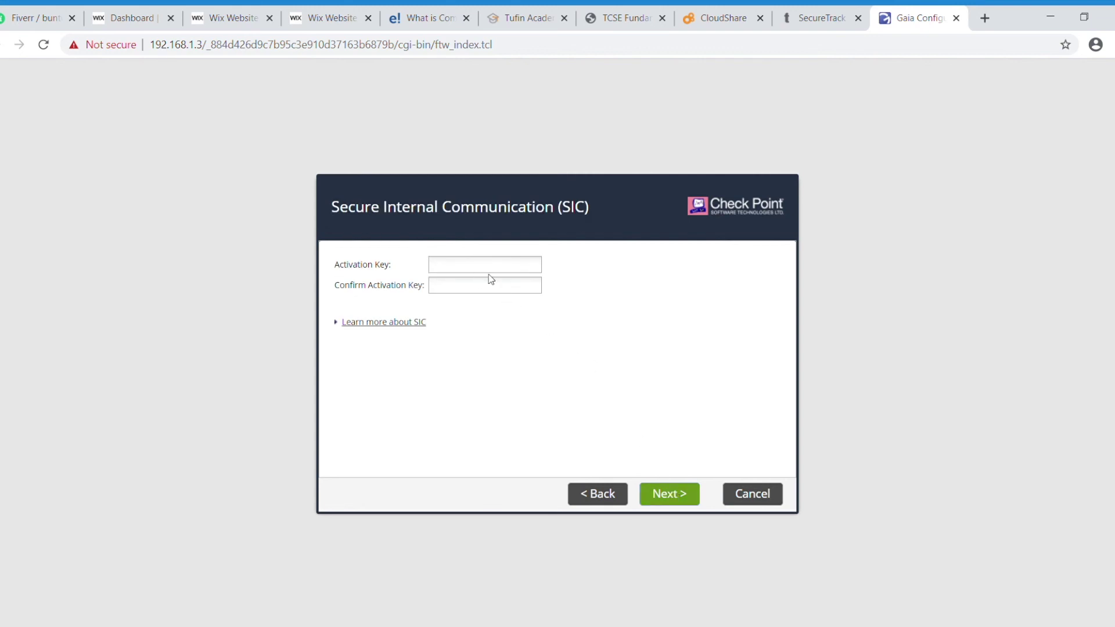
type("n123")
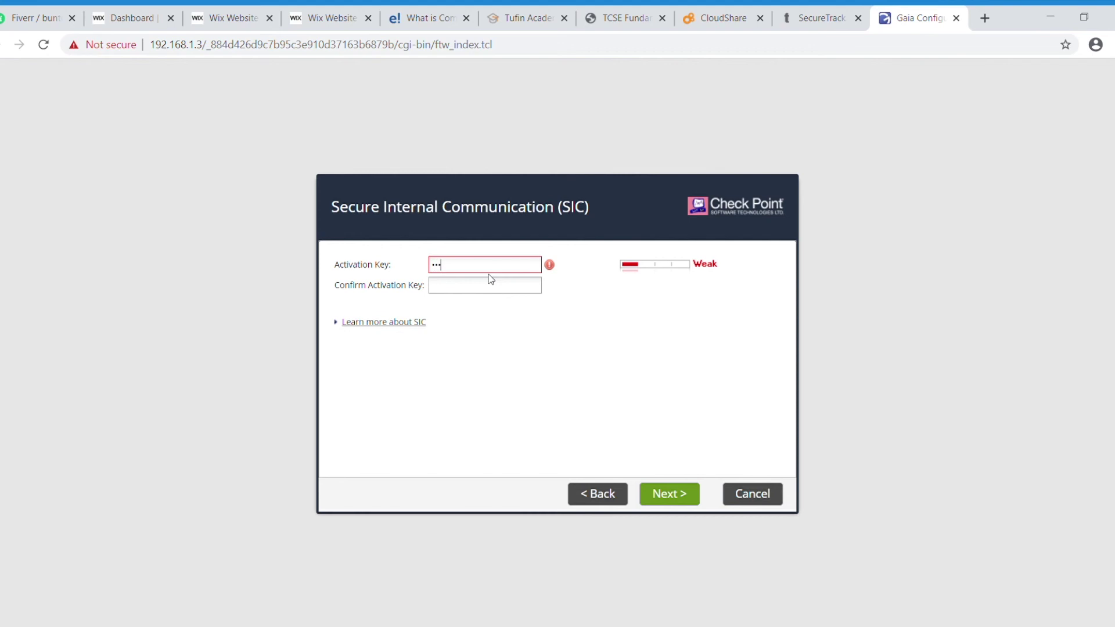
key("Tab")
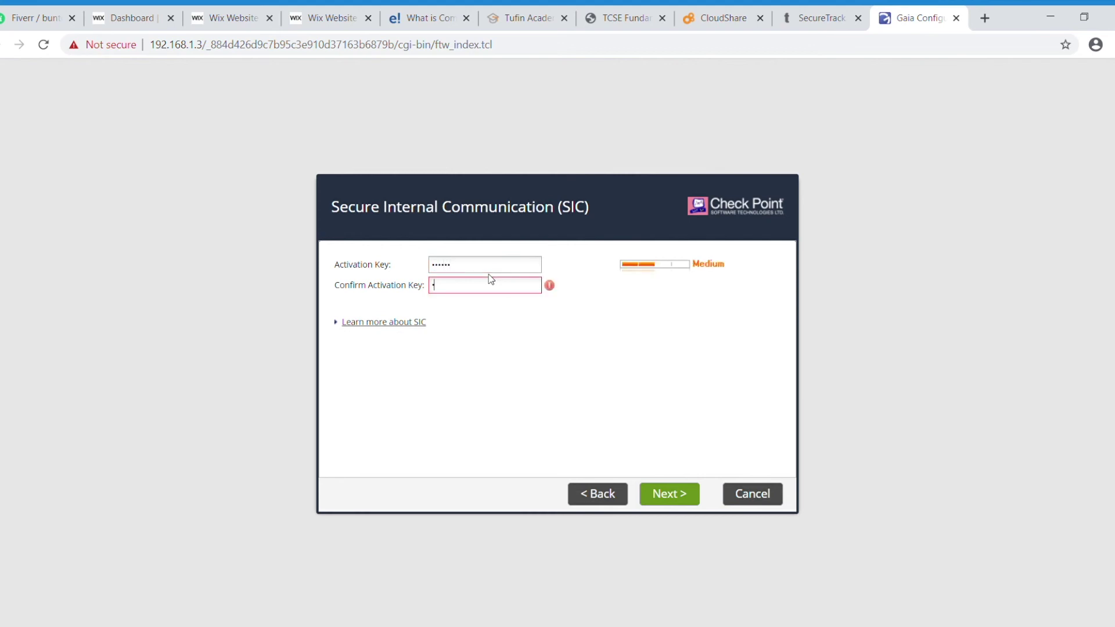
type("vpn123")
Step: Finish the wizard with product-experience data sharing turned off and confirm applying the configuration
left_click(681, 503)
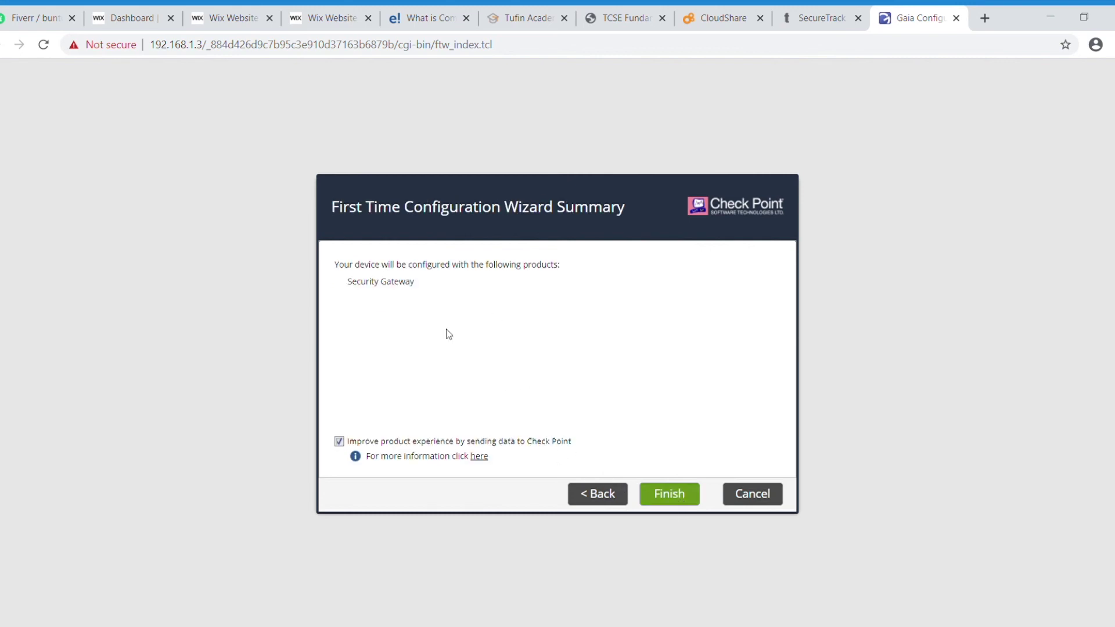
left_click(339, 442)
left_click(687, 500)
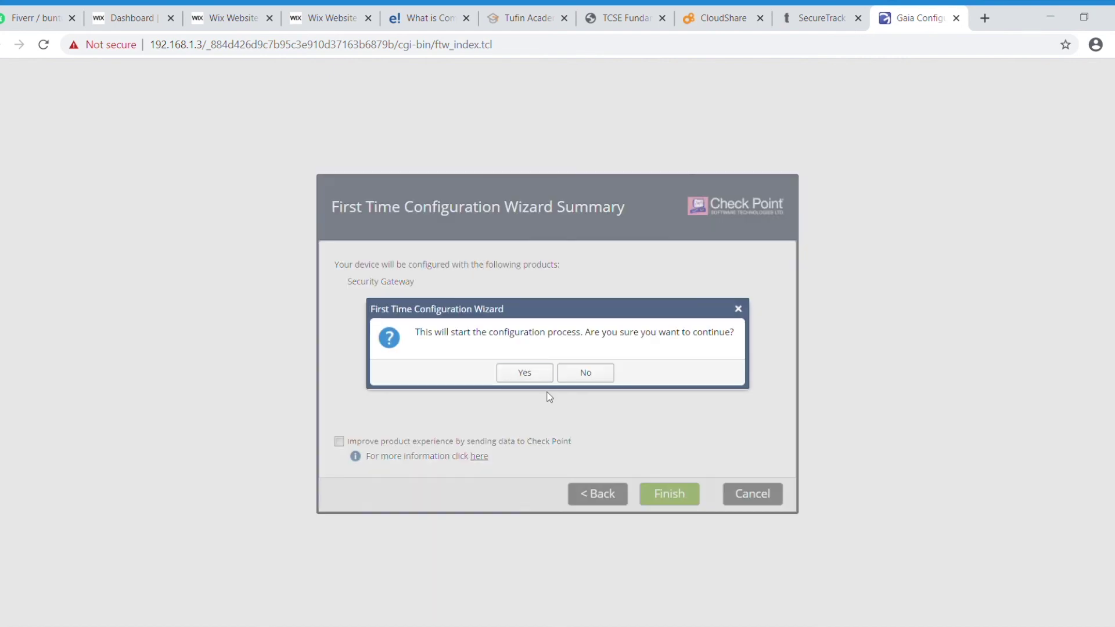
left_click(527, 372)
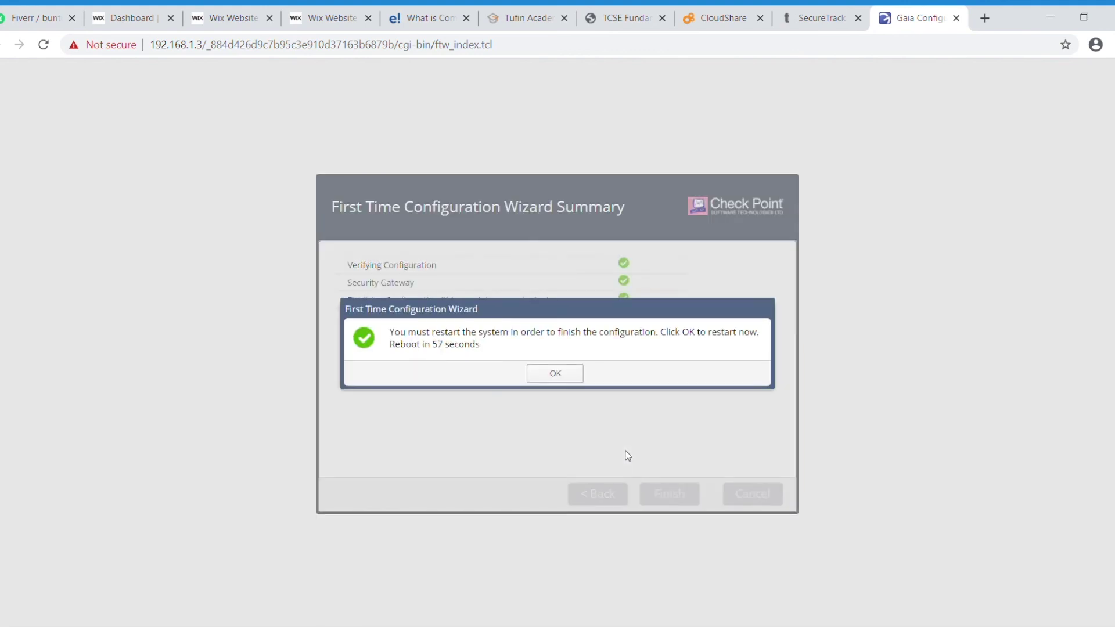
Step: Restart the gateway now and wait for the Gaia Portal R80.30 login page
left_click(569, 377)
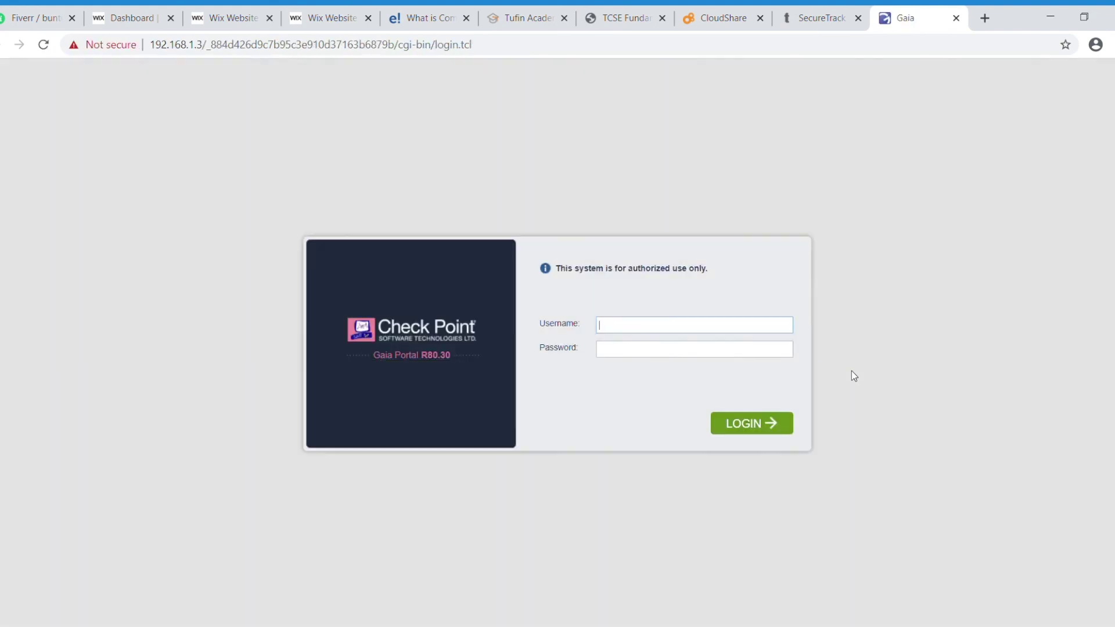
Step: Sign in to Gaia Portal as user admin with the administrator password
type("admin")
key("Tab")
type("********")
left_click(740, 427)
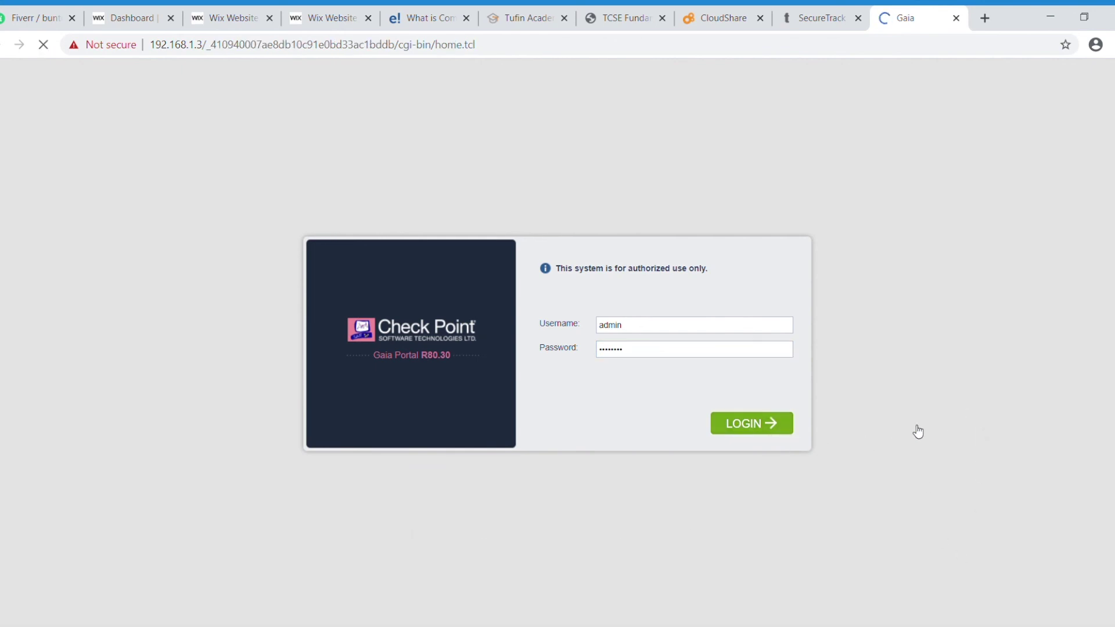